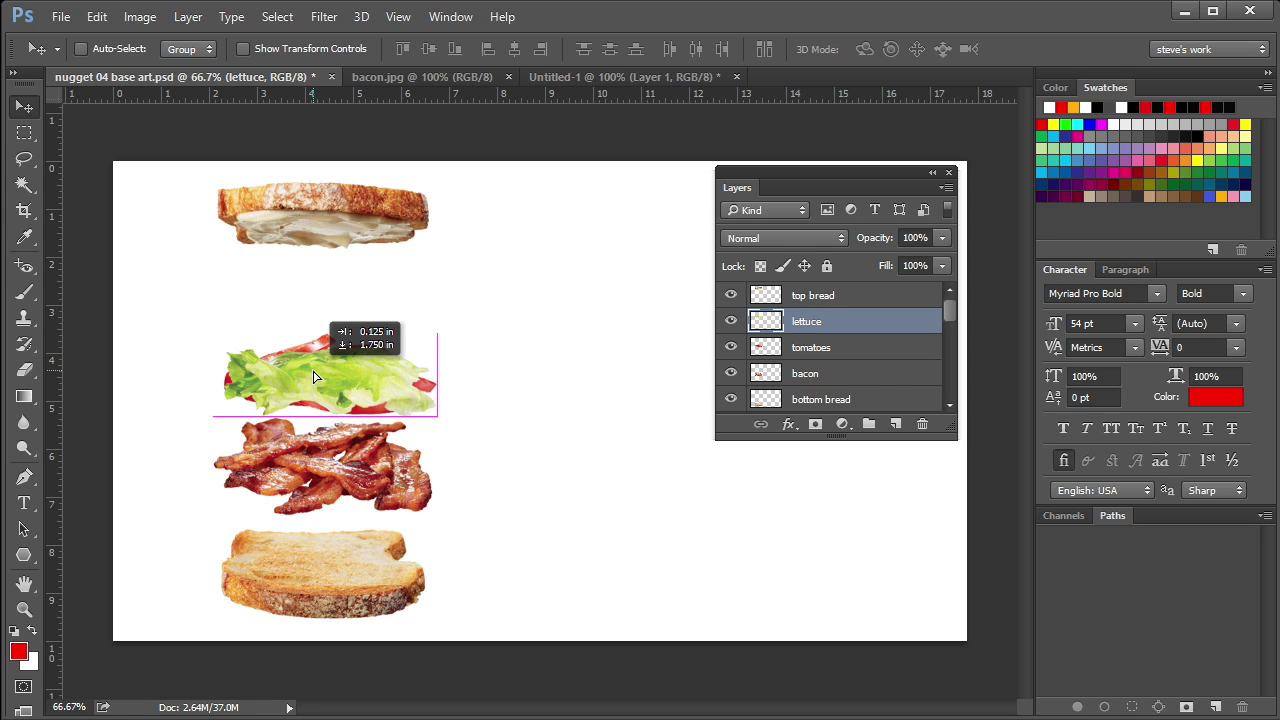
Move the tomatoes layer up so the tomatoes sit above the lettuce, under the top bread.
drag(313, 377, 313, 377)
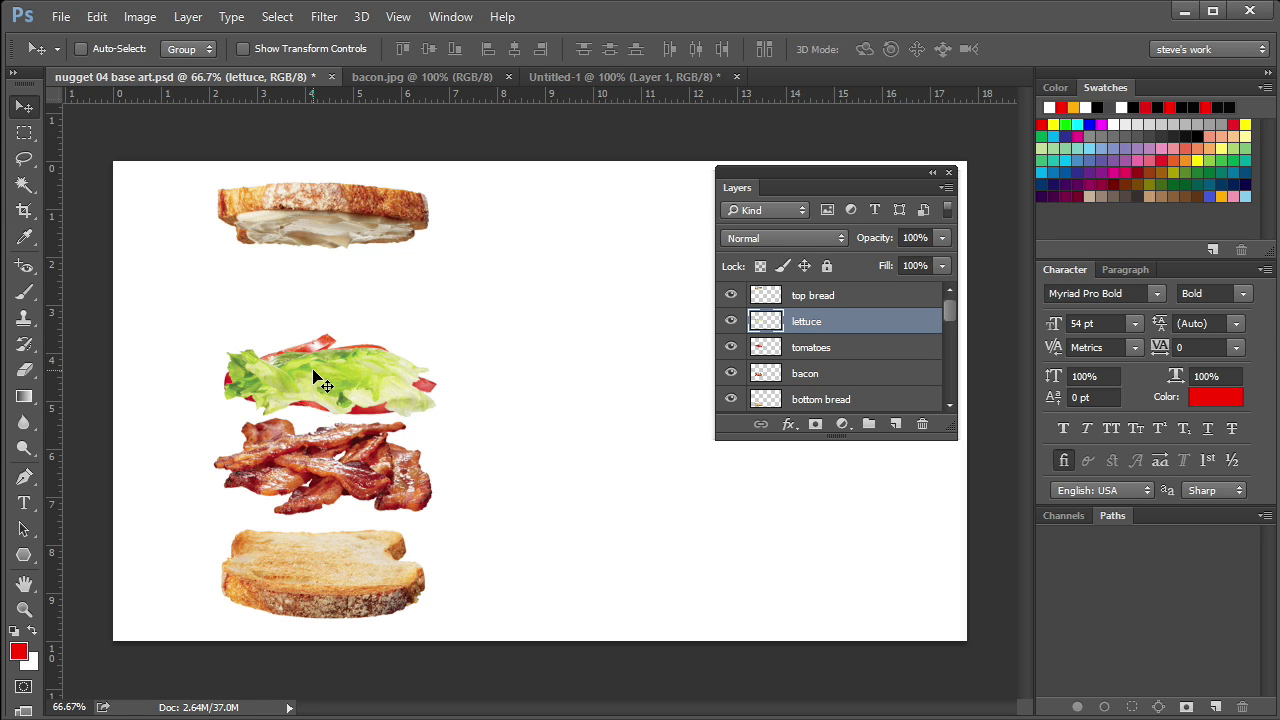
click(813, 349)
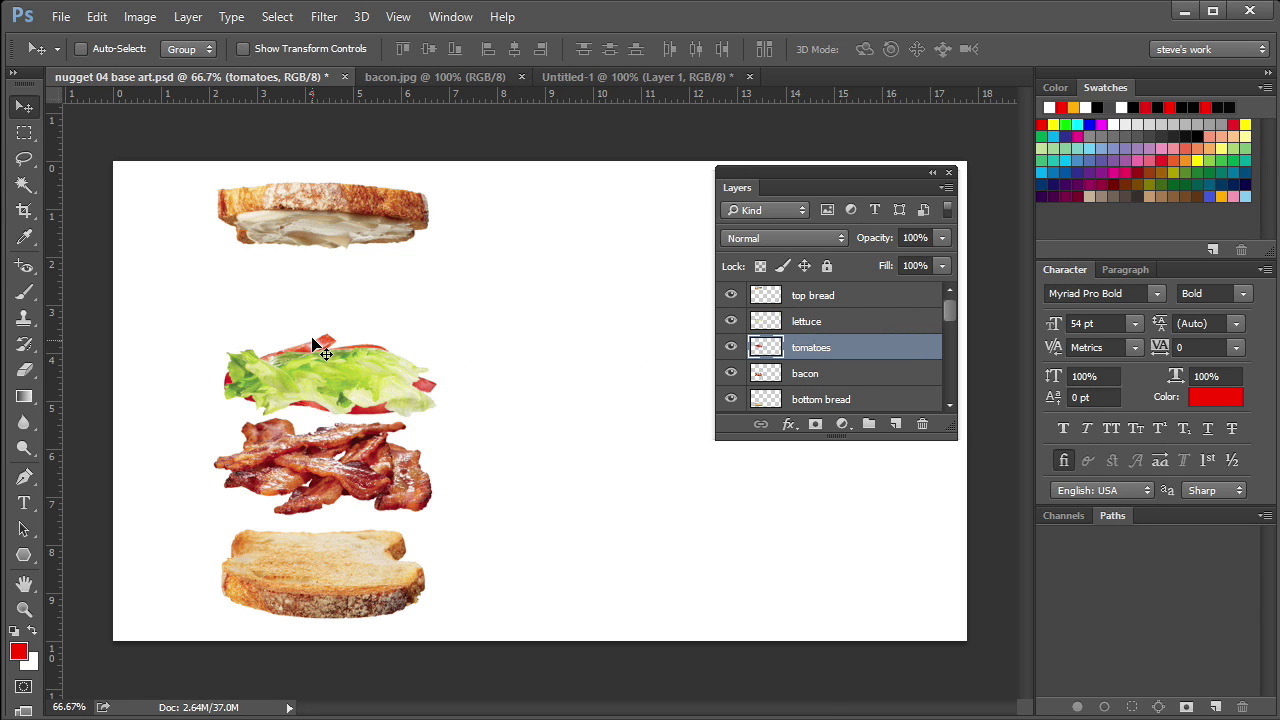
drag(313, 344, 313, 274)
click(806, 297)
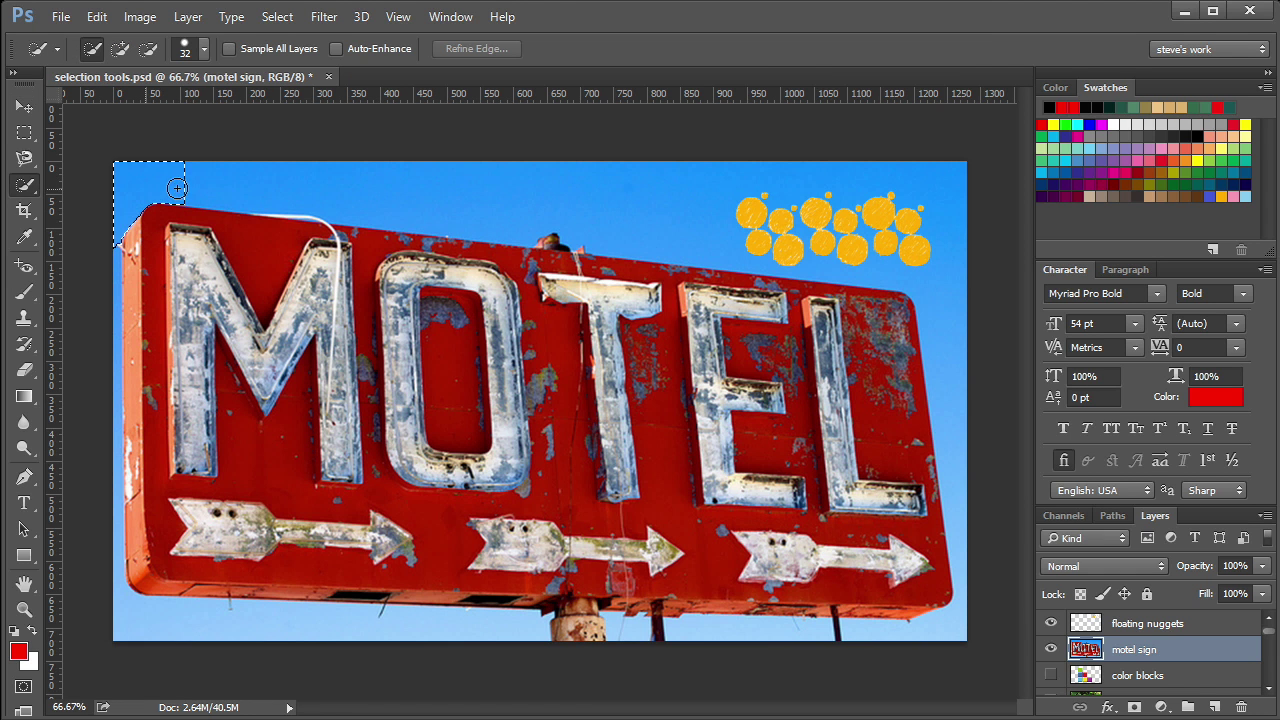
Quick-select the sky around the motel sign, including the area near the pole and under the sign.
drag(176, 188, 687, 221)
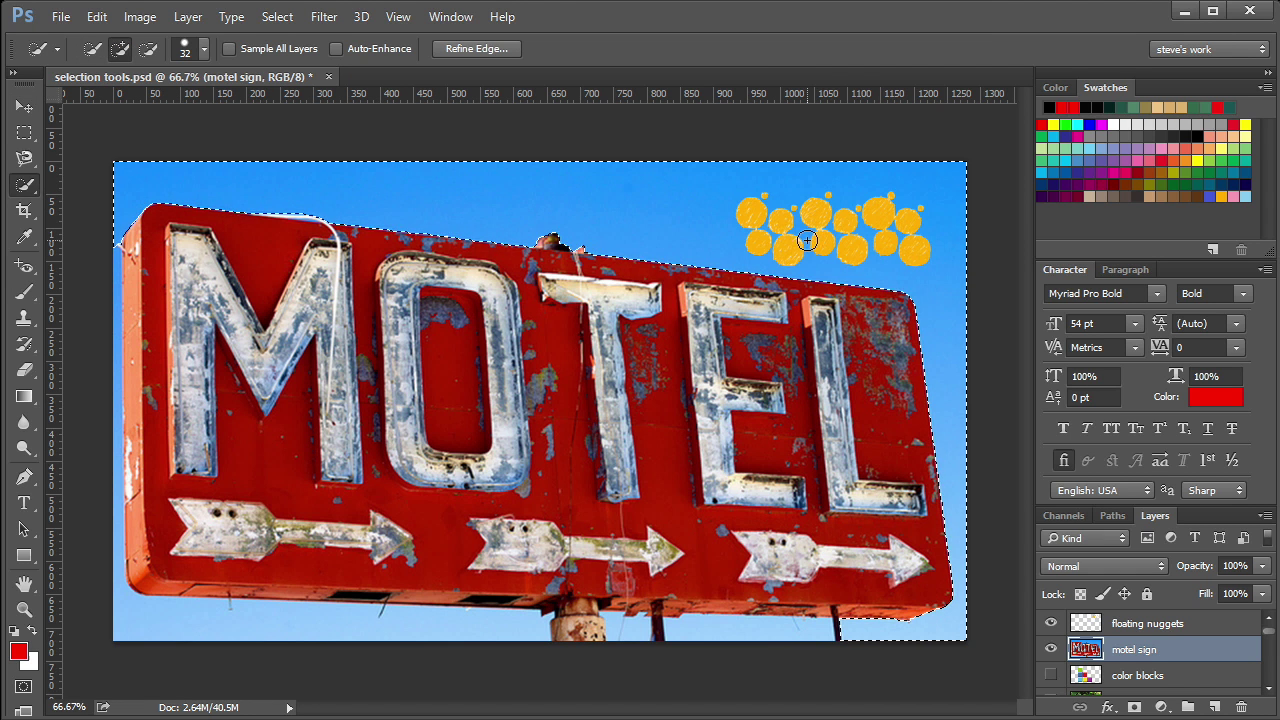
drag(809, 617, 820, 620)
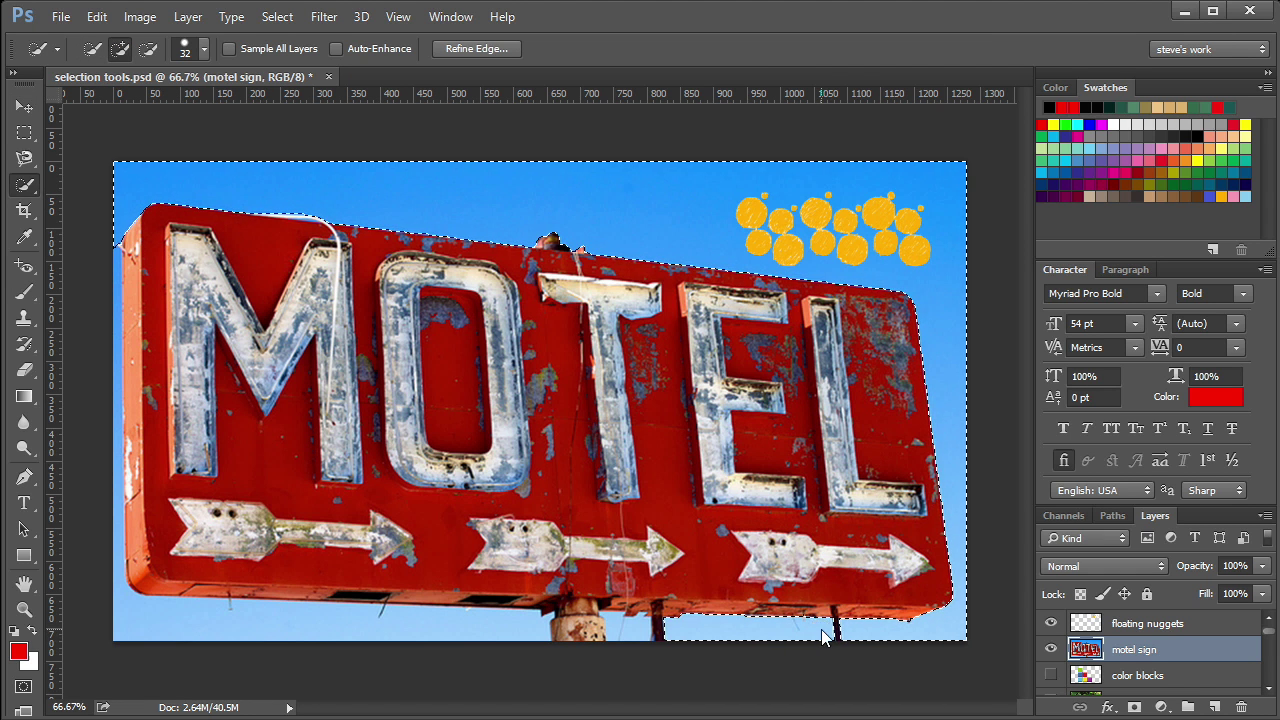
drag(525, 634, 135, 630)
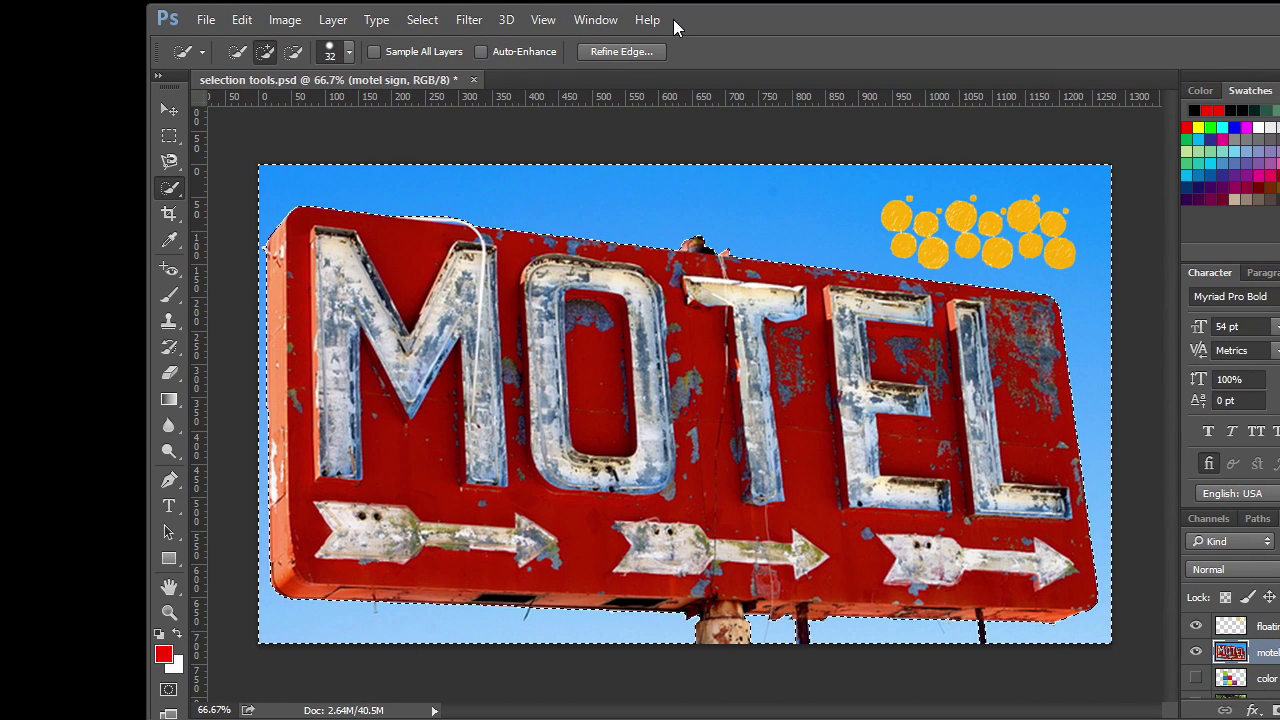
Tint the selected sky purple with Color Balance Cyan-Red +100, Magenta-Green -100, then deselect.
click(140, 16)
mouse_move(154, 75)
click(117, 192)
drag(675, 396, 774, 396)
drag(675, 419, 576, 419)
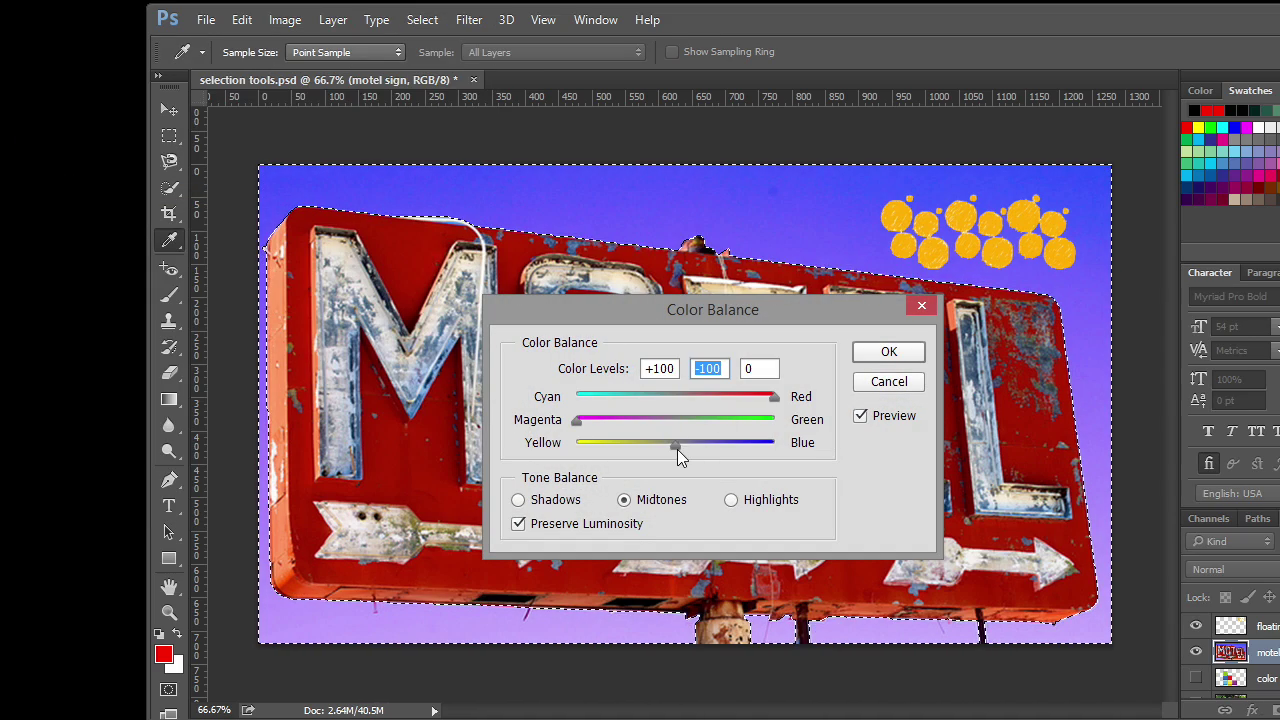
click(889, 382)
key(w)
key(ctrl+d)
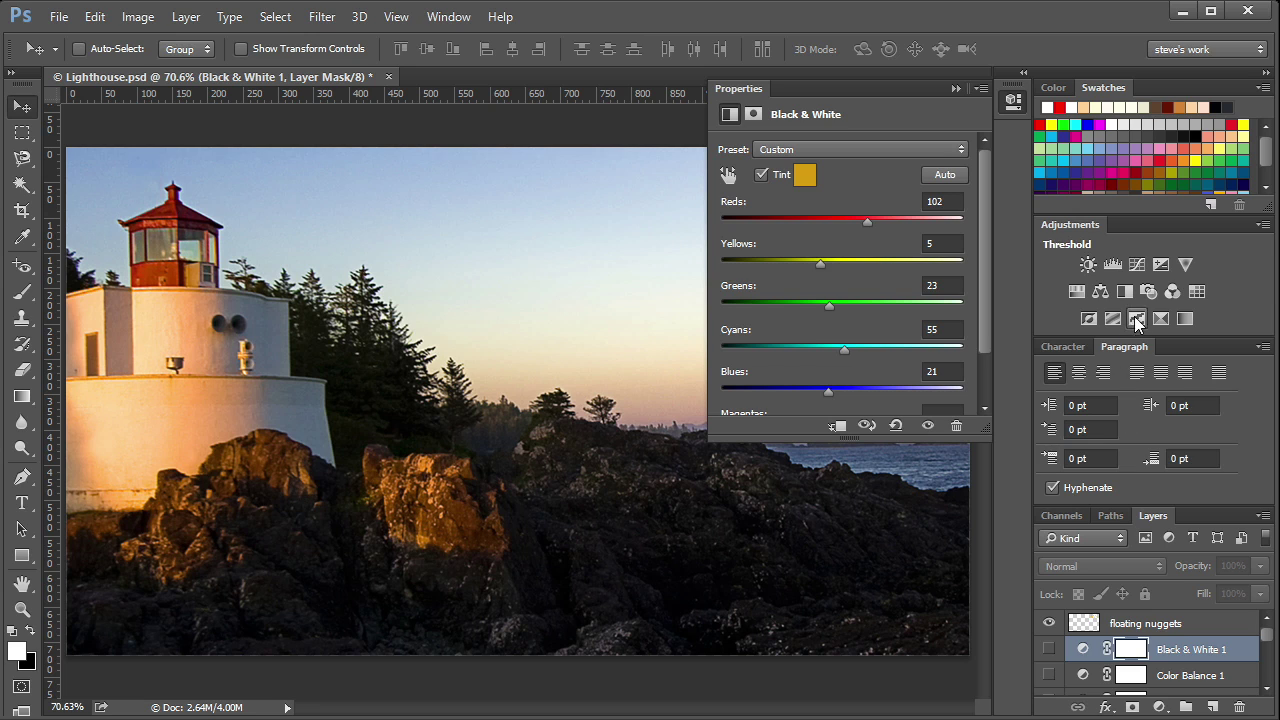
Add a Cooling Filter (80) photo filter and a red–purple–green gradient map to the lighthouse.
click(1148, 292)
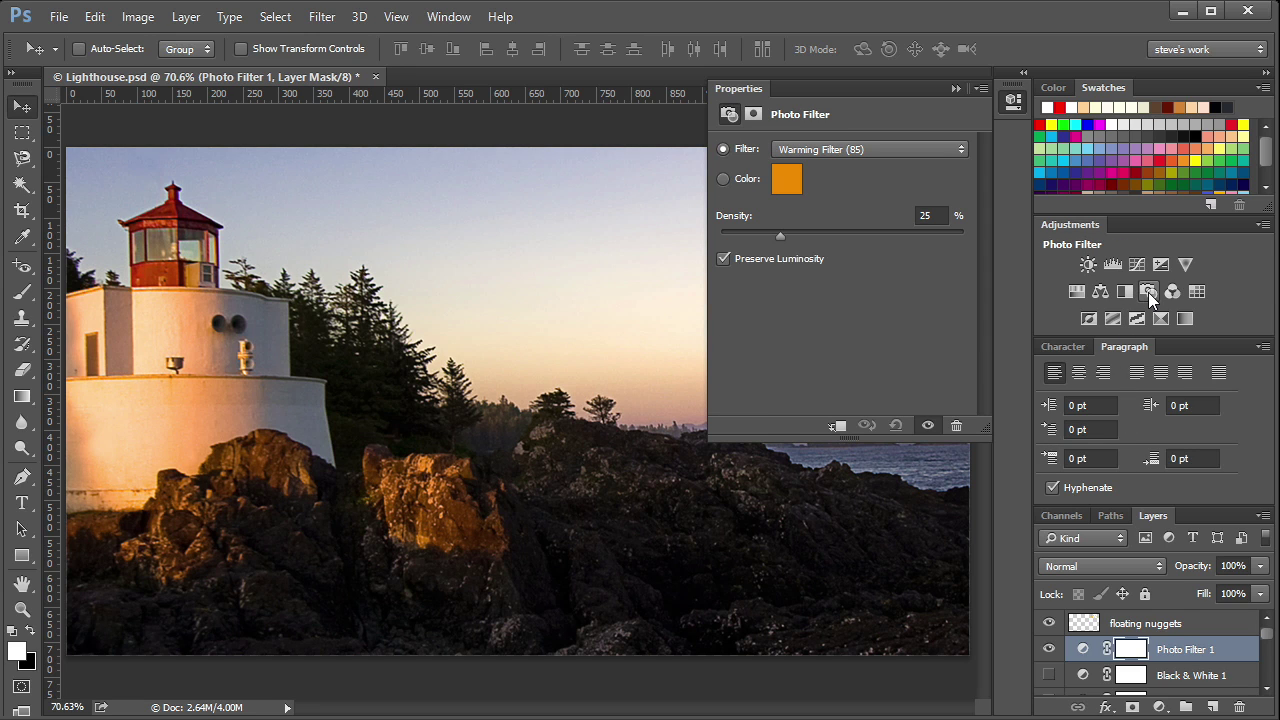
click(955, 150)
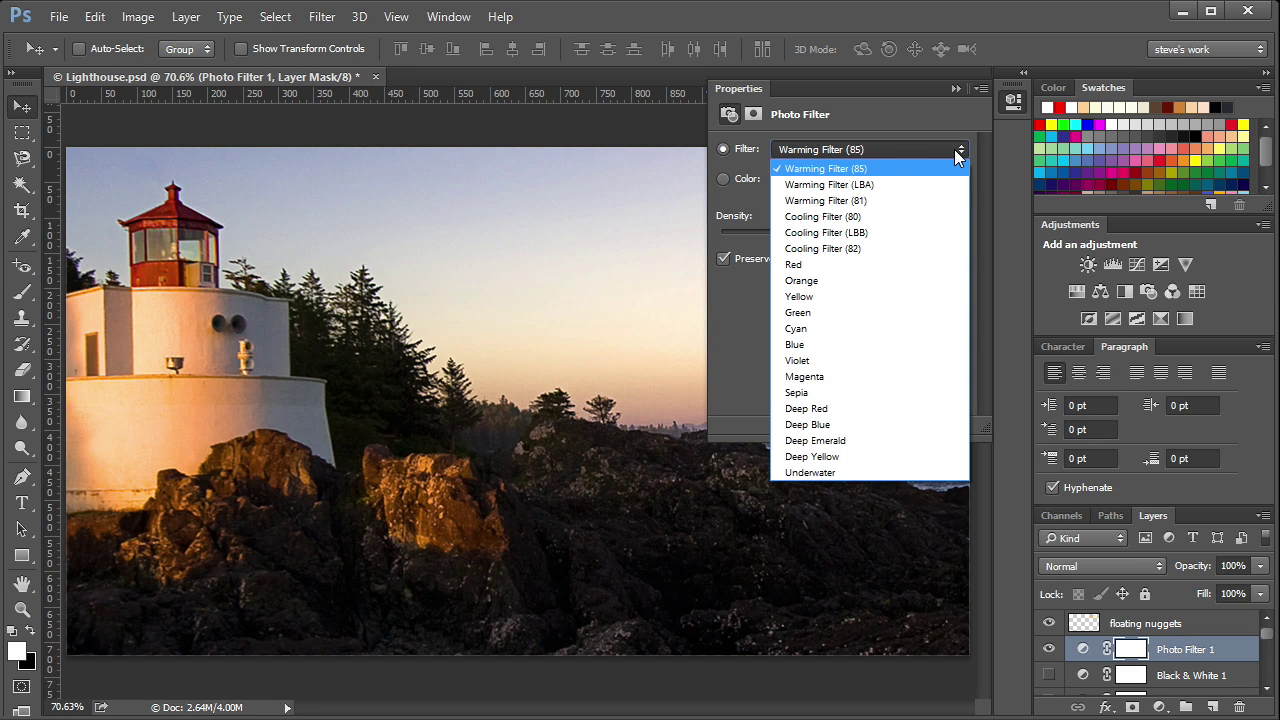
key(Escape)
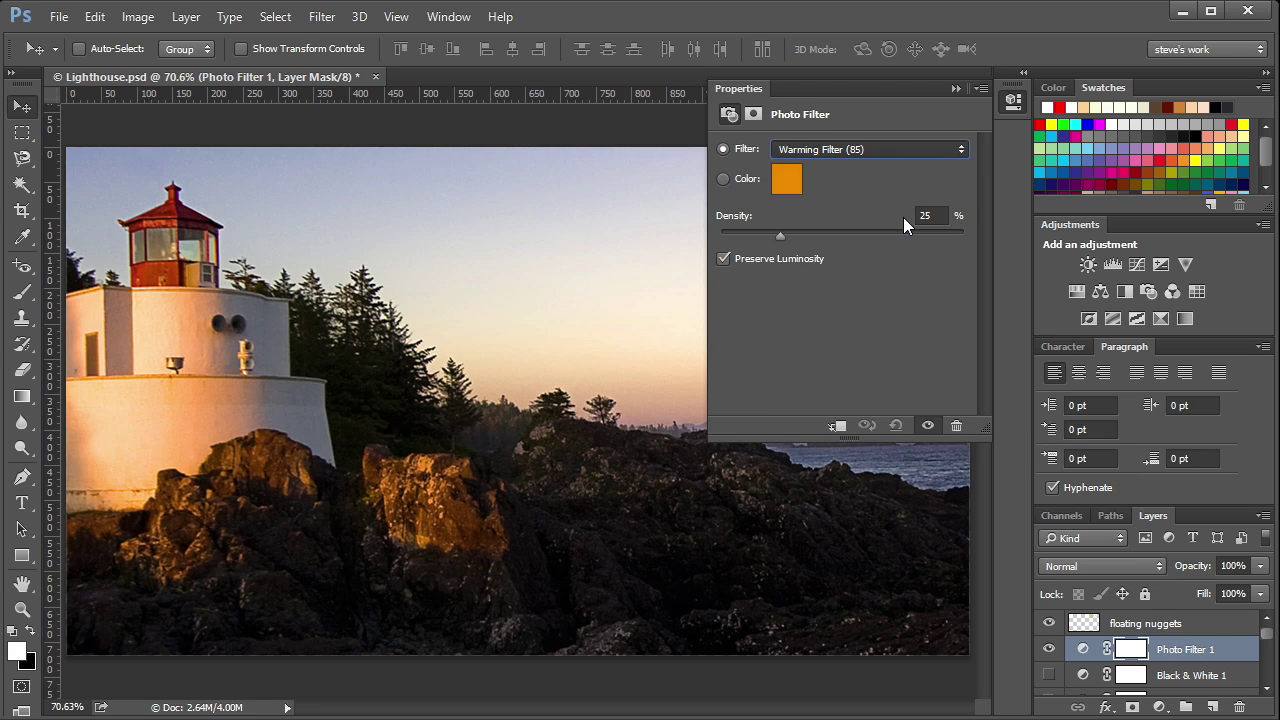
key(Down)
key(Down)
key(Down)
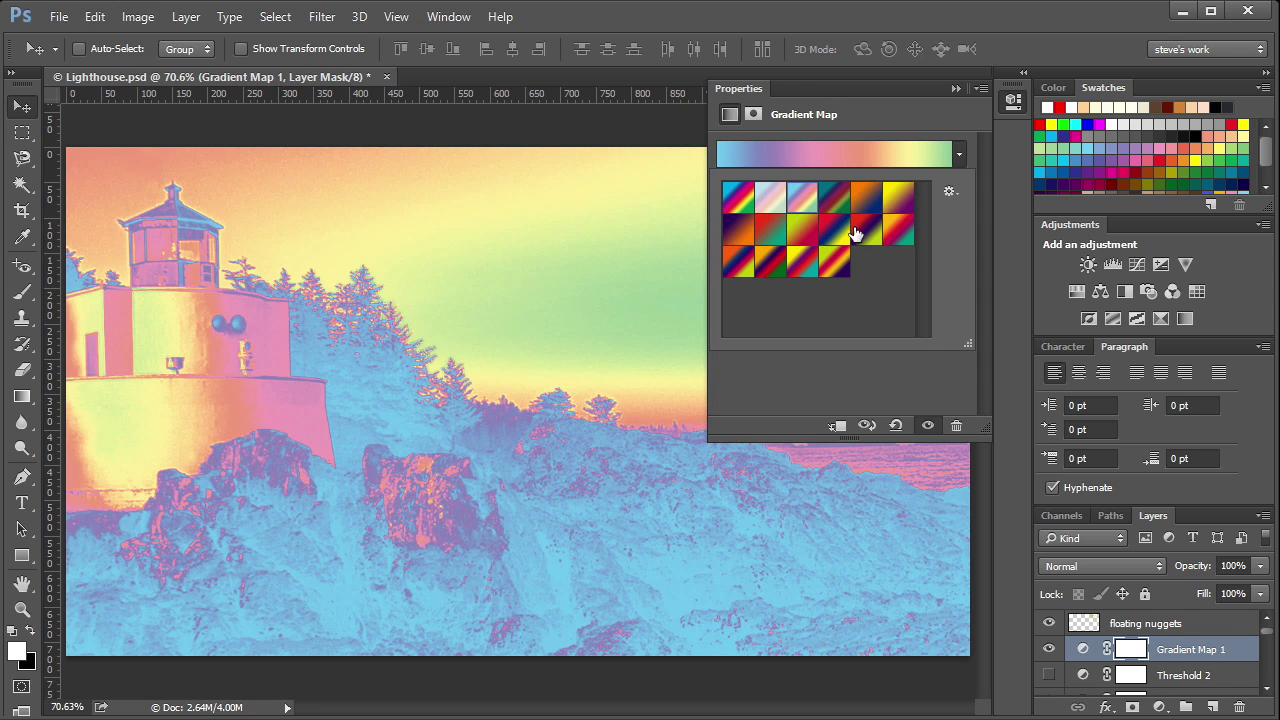
click(862, 236)
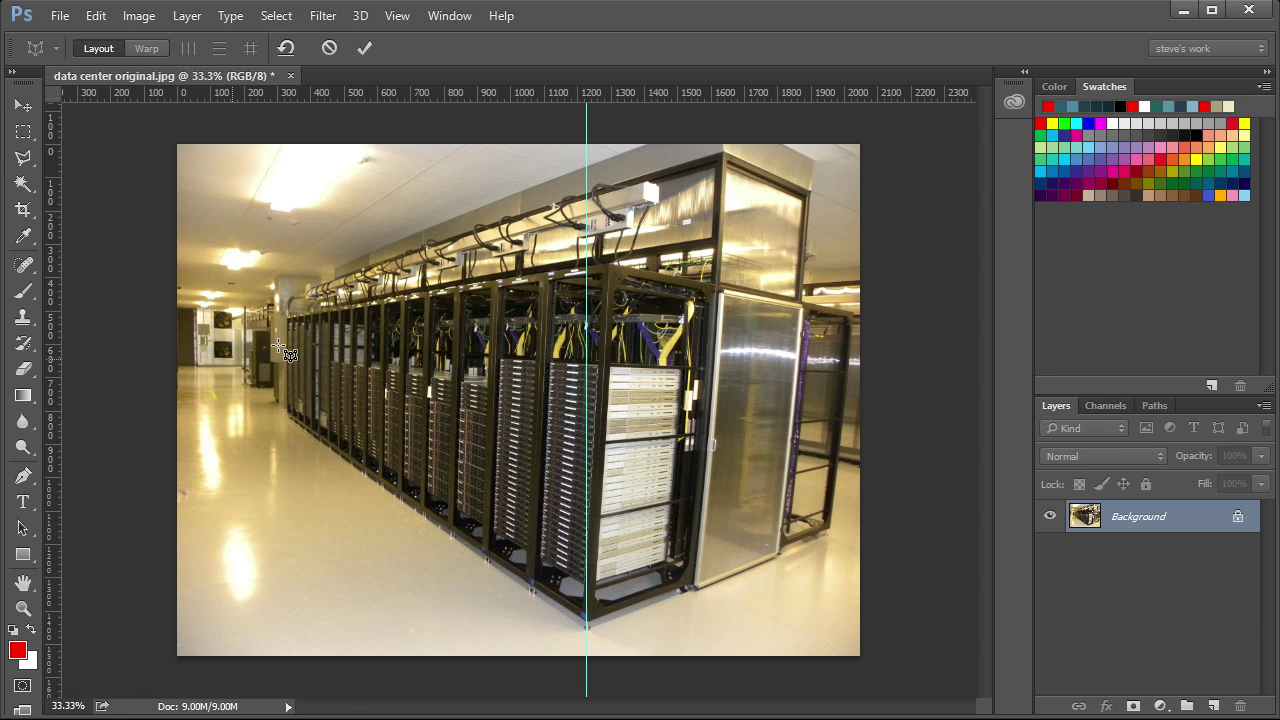
Draw a perspective plane over the racks, align its corners, add a left-aisle plane, and commit.
click(599, 160)
click(736, 160)
click(736, 262)
click(623, 493)
drag(623, 493, 587, 656)
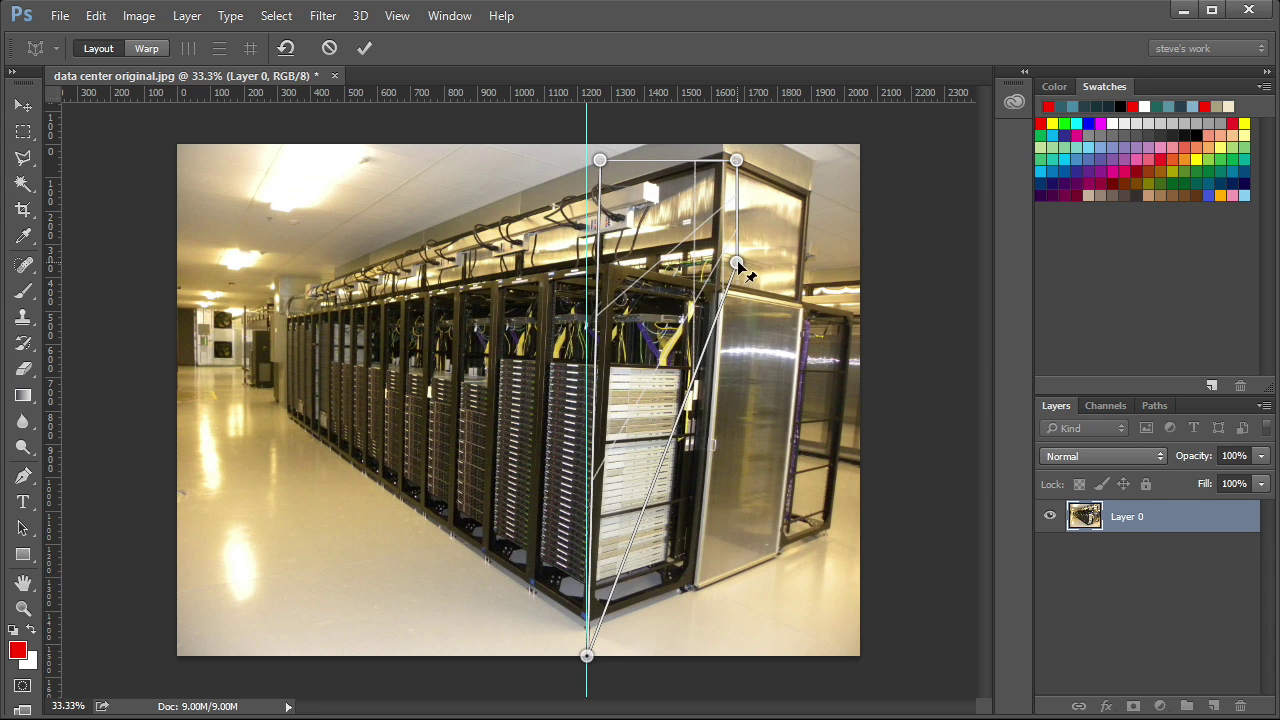
drag(736, 262, 905, 527)
drag(736, 160, 943, 272)
drag(590, 377, 202, 296)
key(Return)
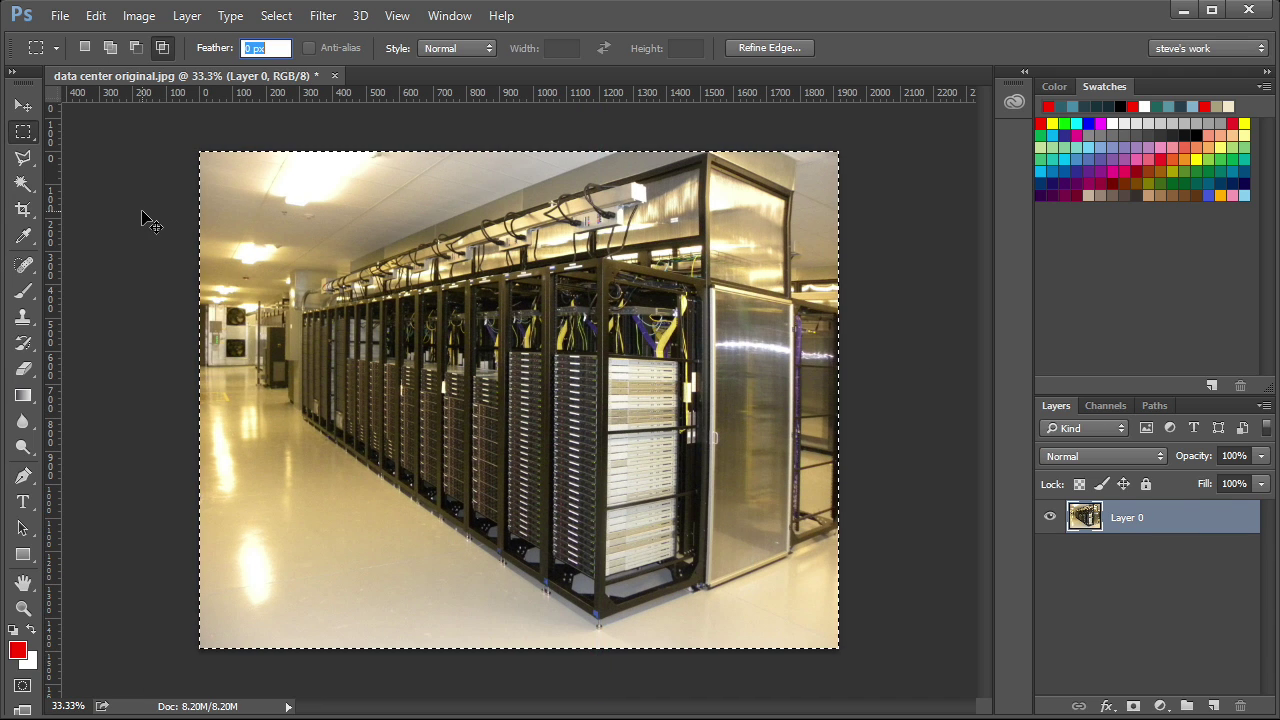
Shrink the man's belly and slim his back with the Pucker brush in Liquify.
drag(351, 194, 629, 380)
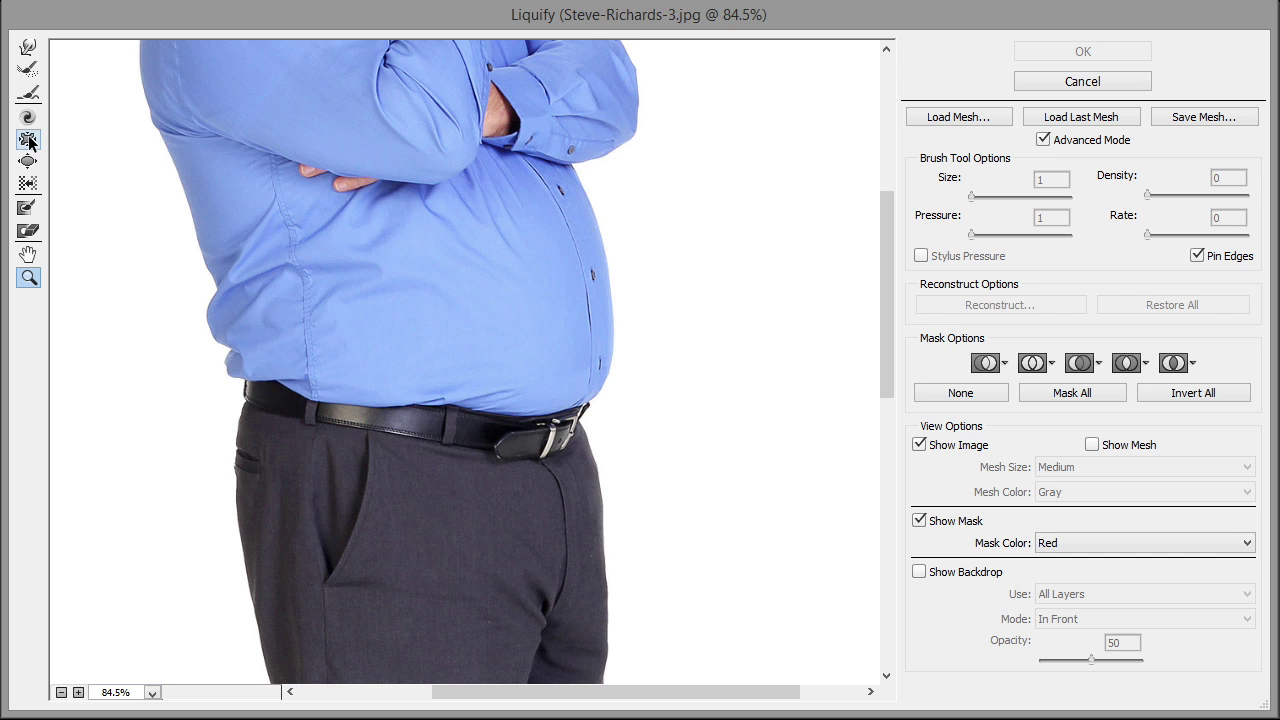
click(28, 139)
mouse_move(590, 238)
mouse_down()
mouse_move(556, 330)
mouse_move(571, 356)
mouse_move(543, 229)
mouse_up()
key(ctrl+0)
mouse_move(390, 218)
mouse_down()
mouse_move(380, 200)
mouse_move(389, 280)
mouse_move(452, 333)
mouse_move(455, 235)
mouse_move(440, 205)
mouse_move(400, 214)
mouse_move(392, 231)
mouse_up()
Switch to the Freeze Mask tool and zoom out to view the whole portrait.
key(f)
key(ctrl+minus)
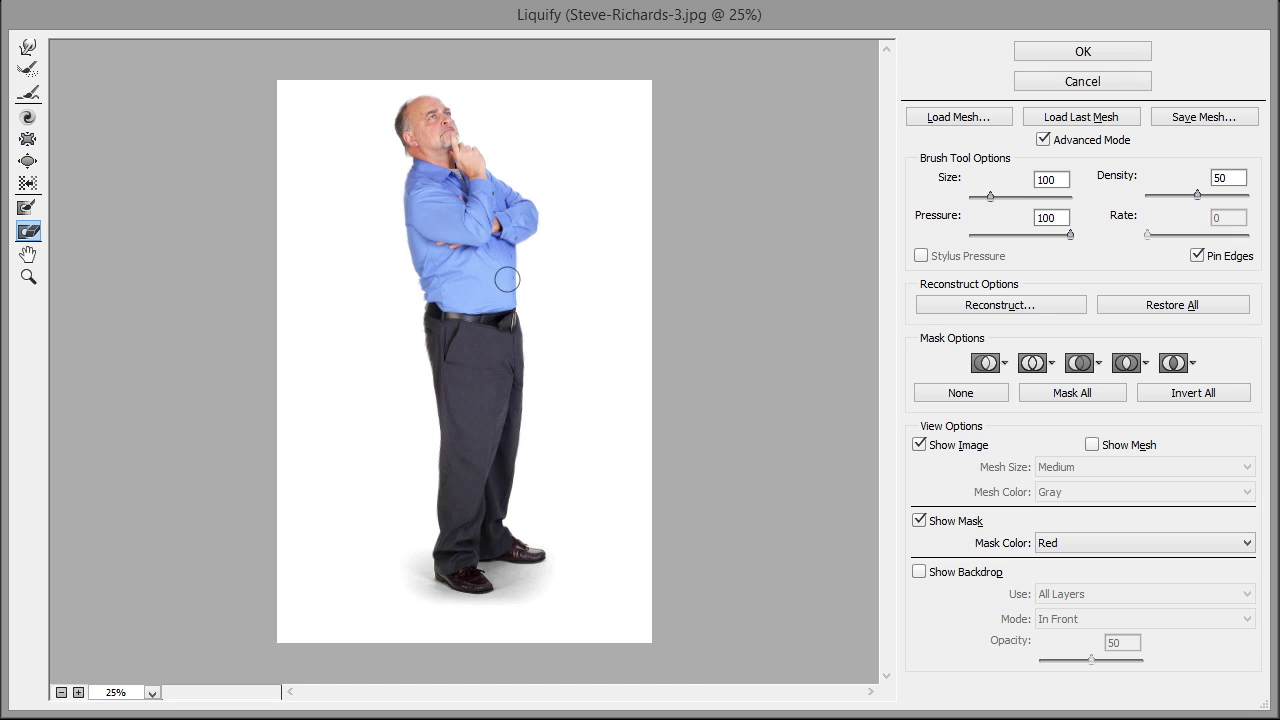